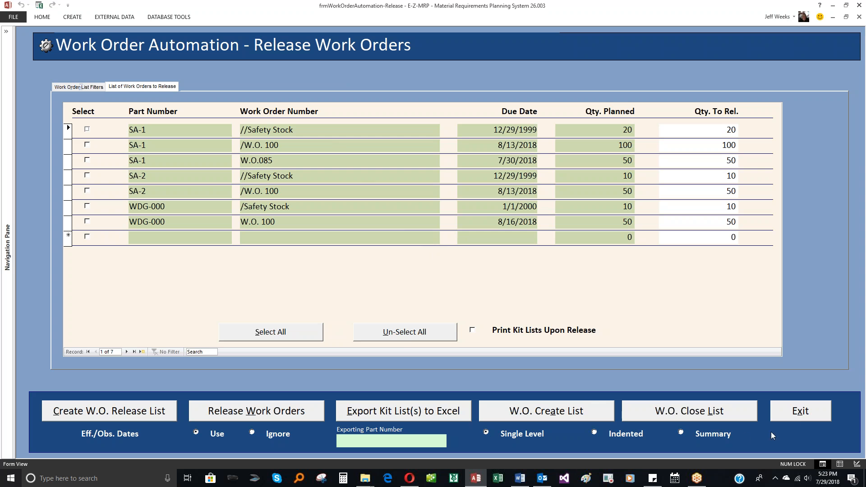
Leave the work order release form and run the material plan calculation from the Material Planning menu.
click(796, 416)
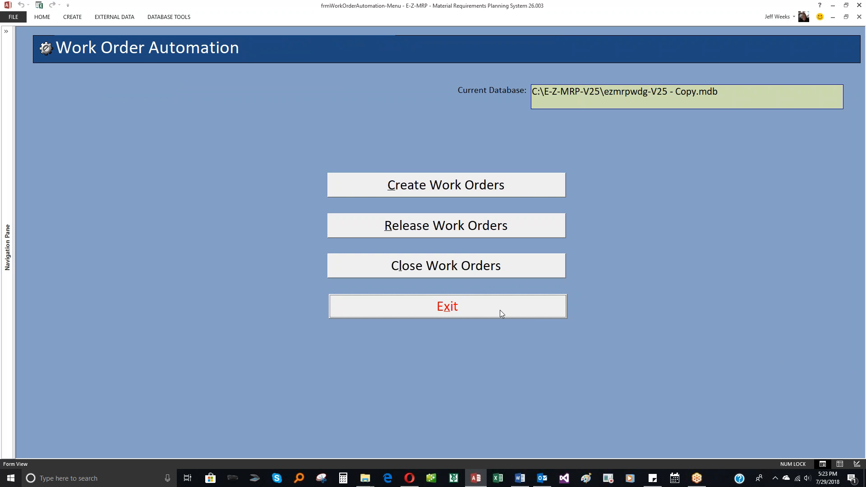
click(481, 305)
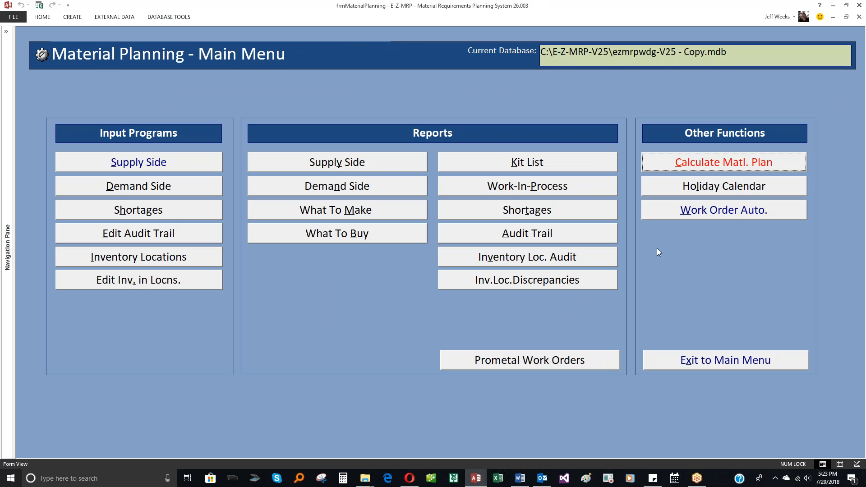
click(693, 164)
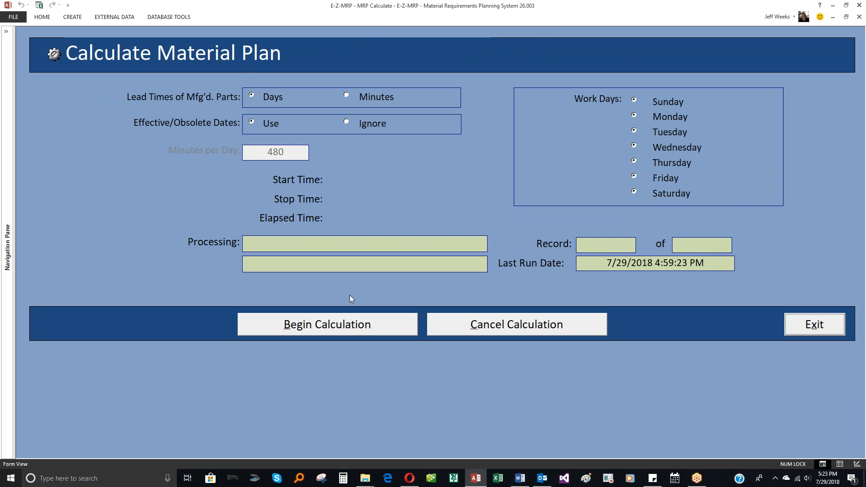
click(328, 329)
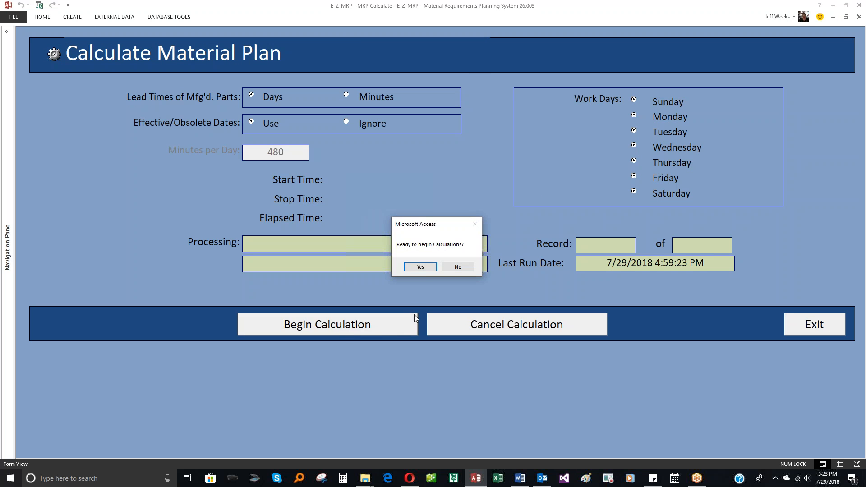
click(420, 267)
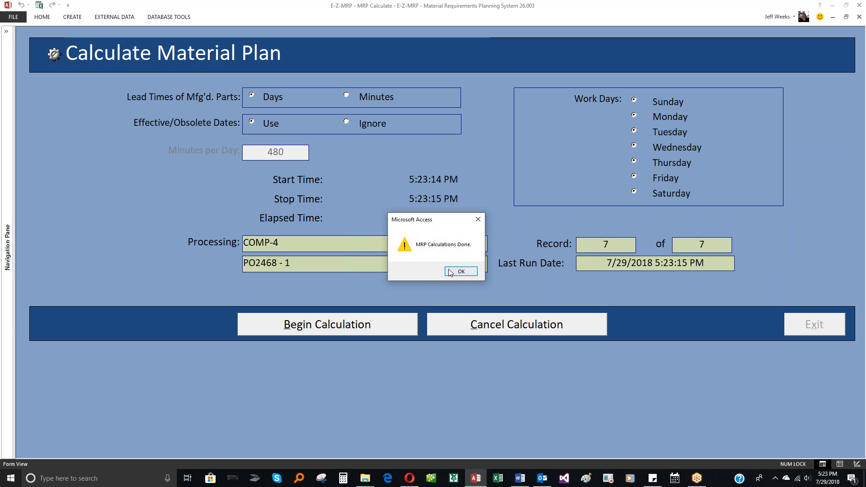
click(475, 270)
click(812, 325)
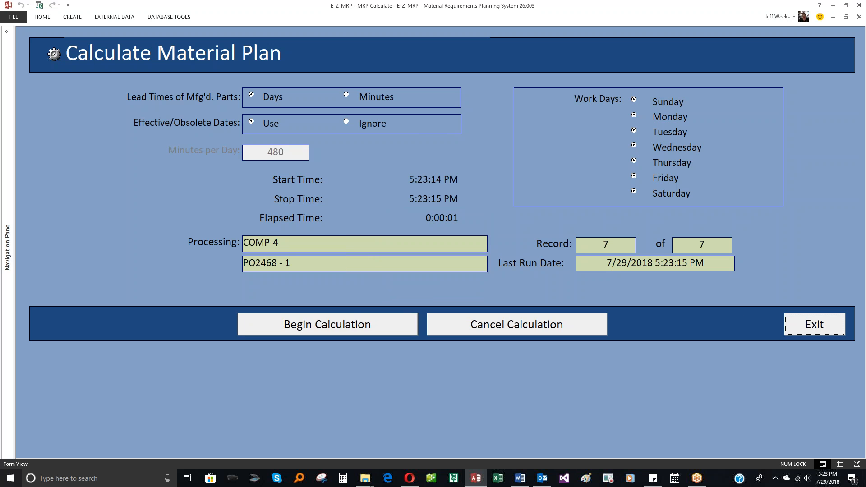
Open Release Work Orders in work order automation and create the release list without any demand or part filters.
click(735, 217)
click(431, 222)
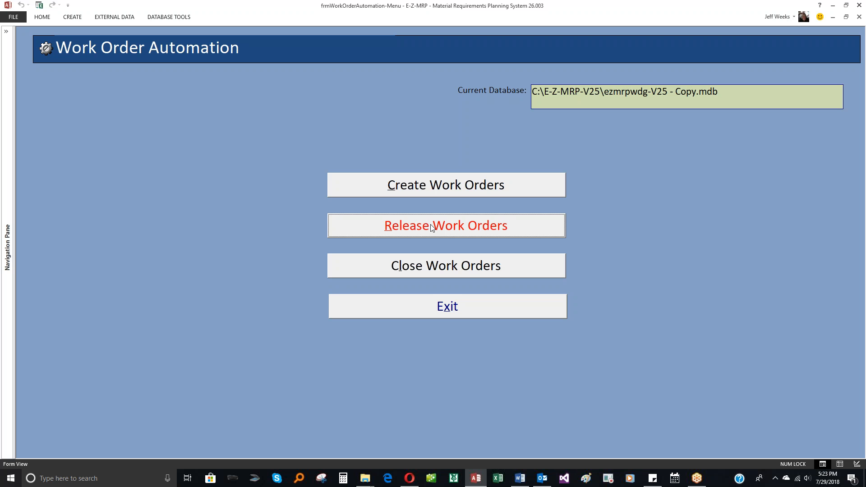
click(428, 229)
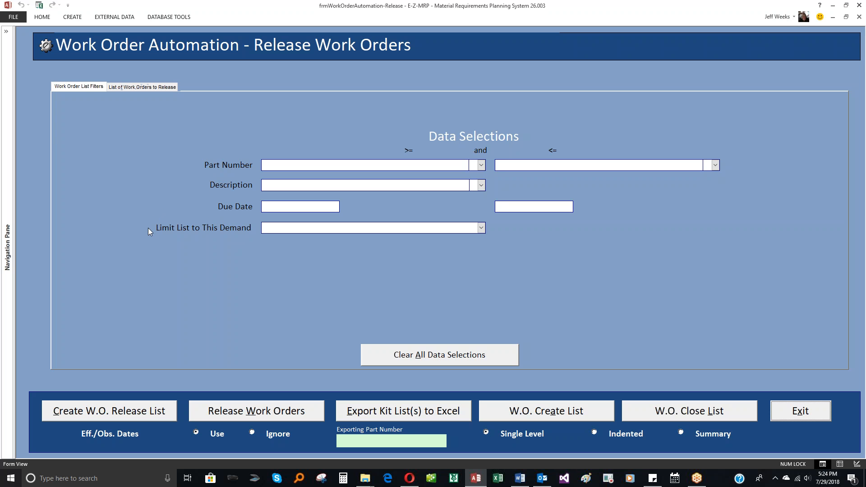
click(481, 228)
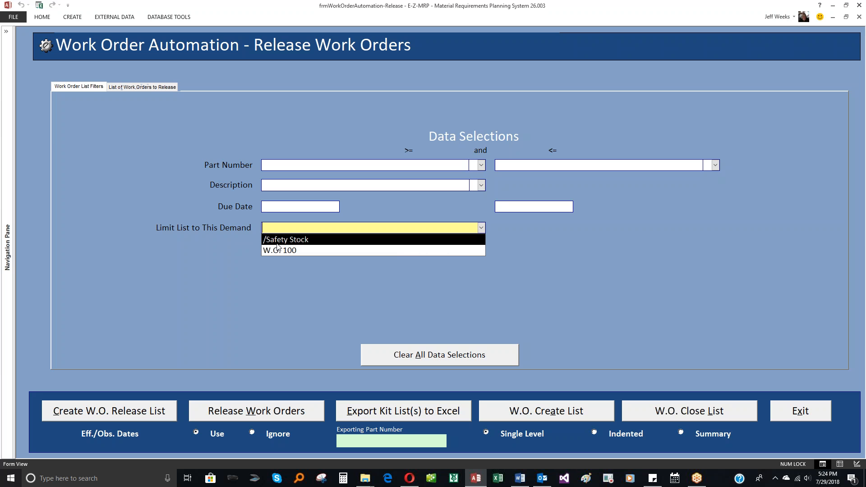
click(207, 248)
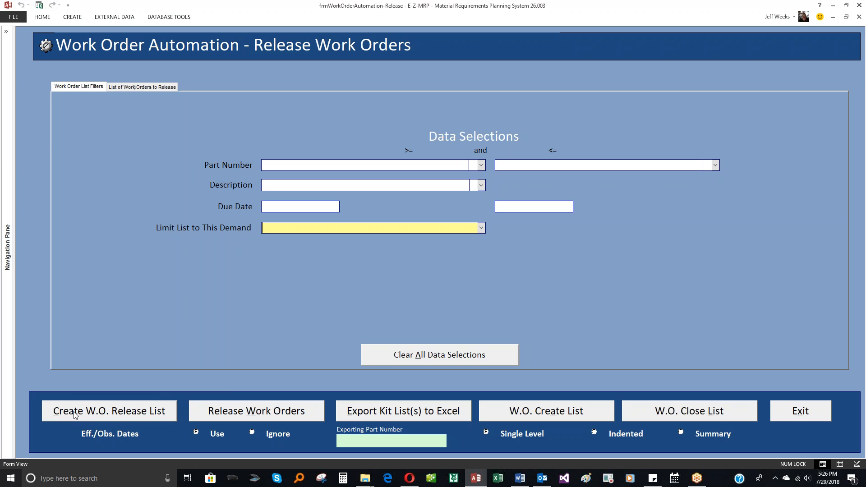
click(138, 415)
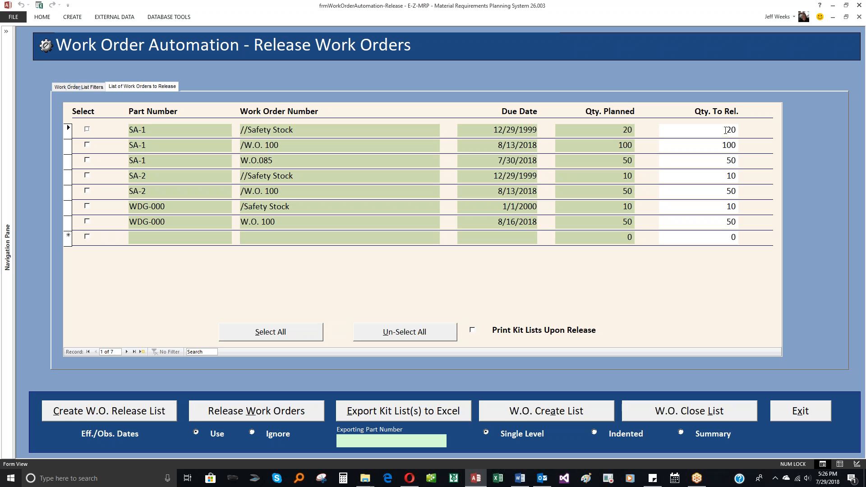
Set the quantity to release for the SA-1 //Safety Stock work order to 10.
drag(726, 130, 742, 131)
text(10)
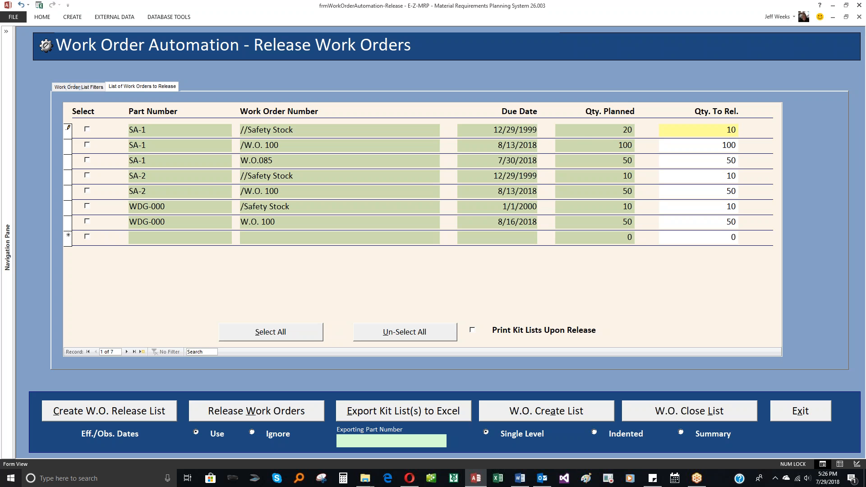
click(686, 147)
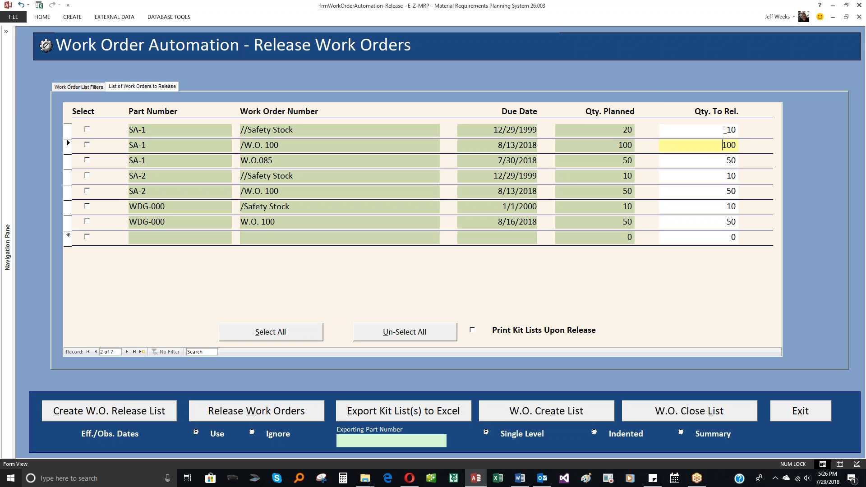
Set the SA-1 //Safety Stock quantity to release back to 20.
drag(725, 131, 733, 129)
text(20)
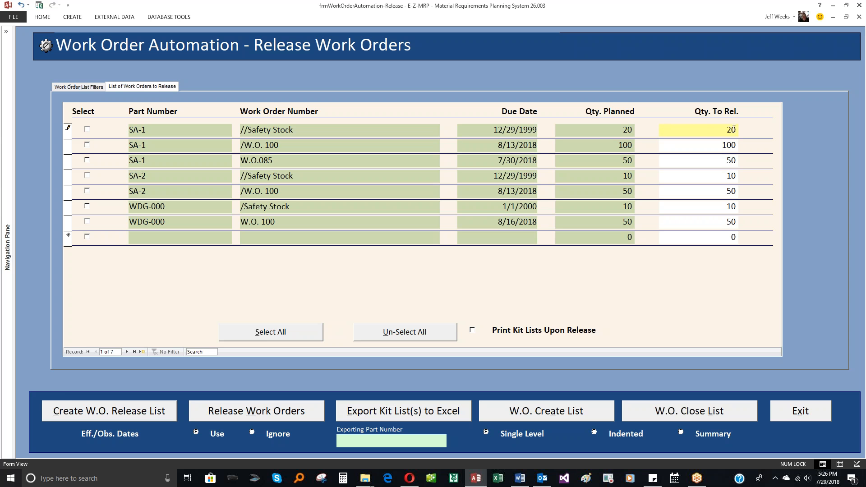
click(707, 191)
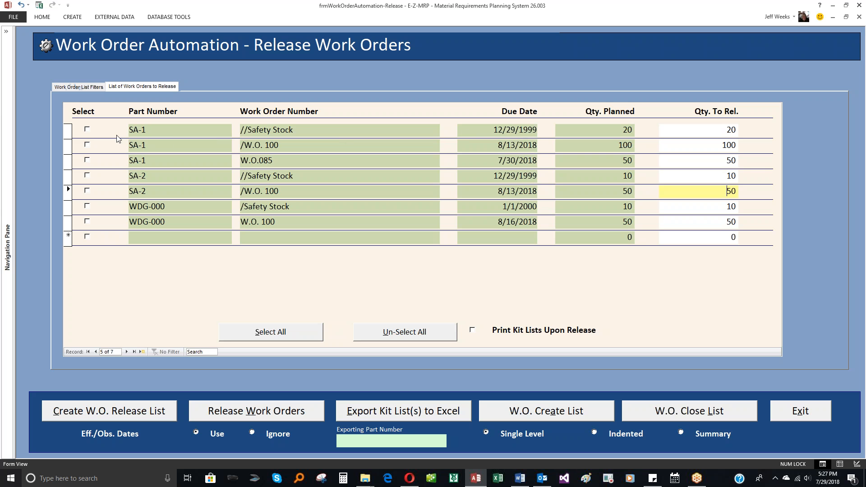
Mark the safety stock work orders for SA-1, SA-2 and WDG-000, then clear all selections.
click(87, 129)
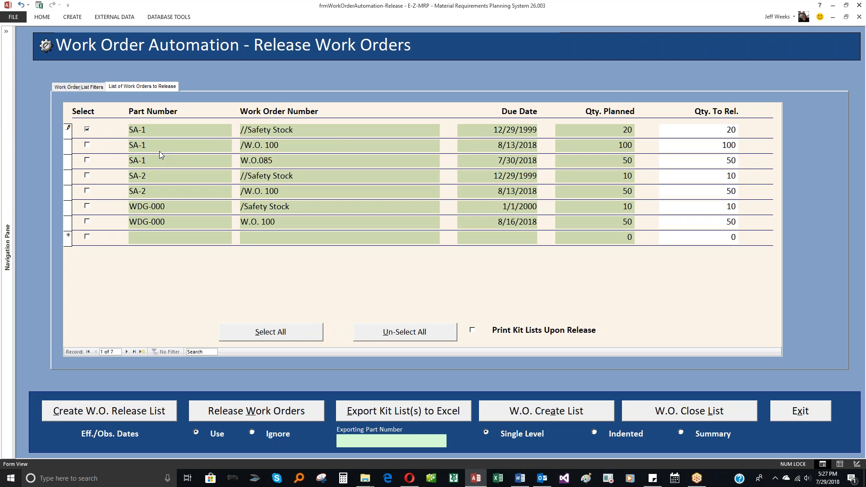
click(87, 175)
click(87, 207)
click(389, 336)
Mark individual work orders, select the whole release list while saving the conflicting record, then clear all selections.
click(87, 160)
click(87, 130)
click(87, 176)
click(288, 327)
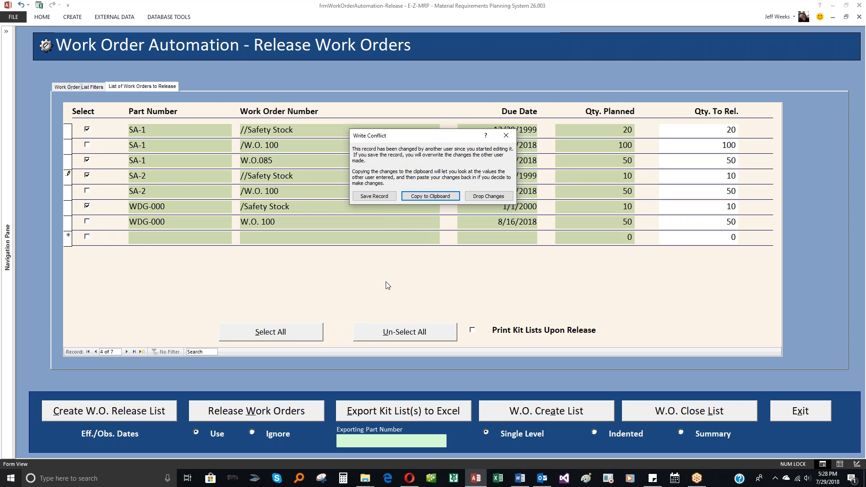
click(373, 196)
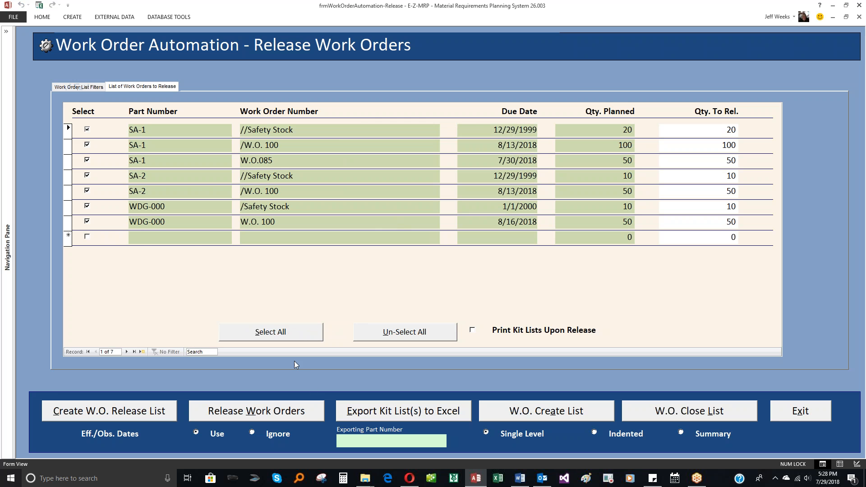
click(403, 333)
Select the three SA-1 and two SA-2 work orders in the list for release.
click(87, 130)
click(87, 145)
click(87, 175)
click(87, 161)
click(87, 191)
click(472, 331)
Release the selected work orders and accept each kitting audit trail record with its default data.
click(249, 411)
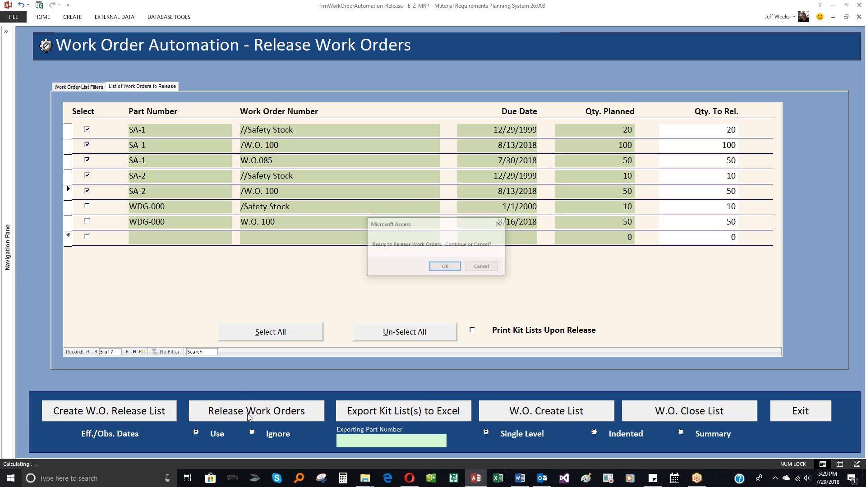
click(445, 267)
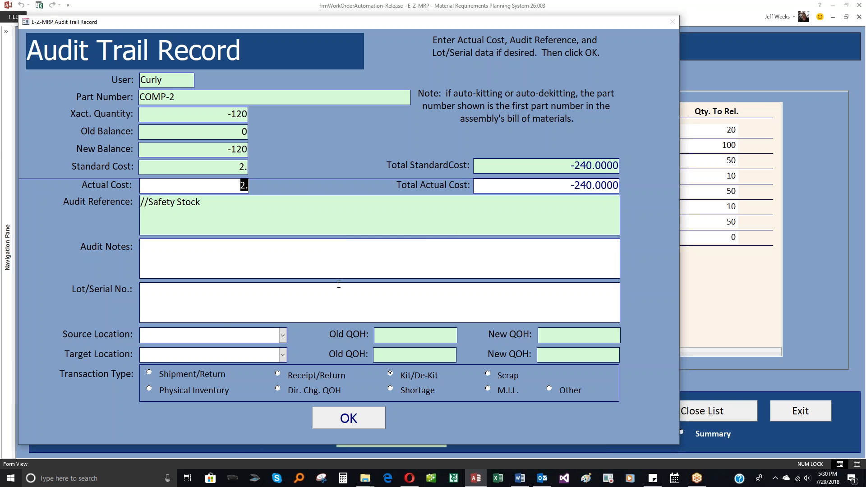
click(348, 419)
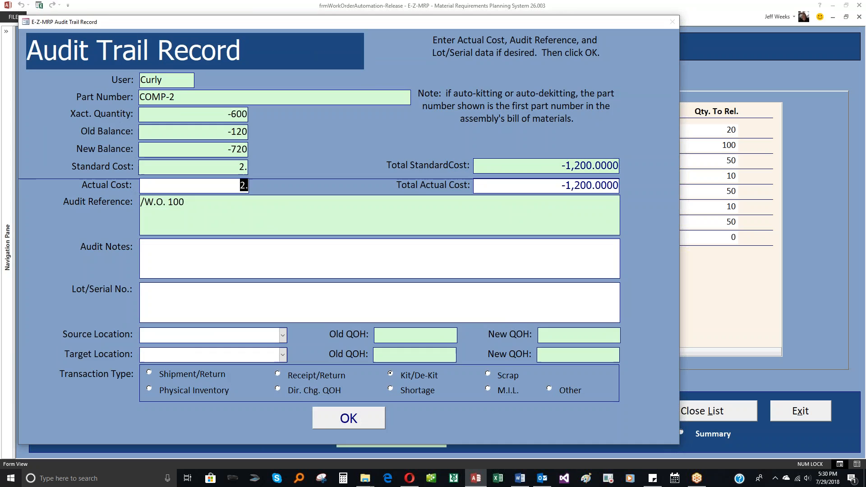
click(348, 419)
click(348, 418)
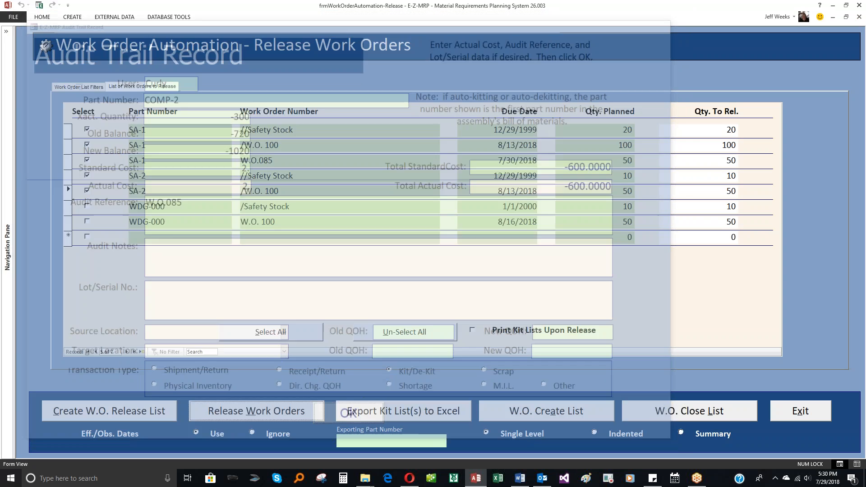
click(349, 418)
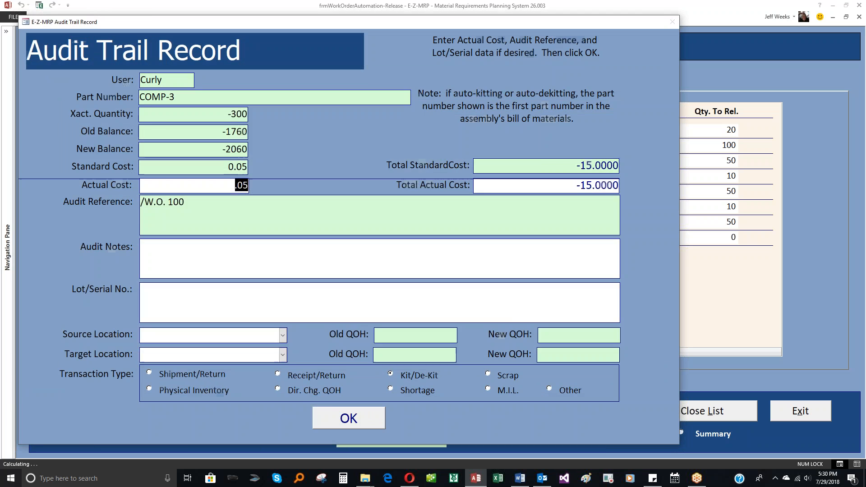
click(348, 418)
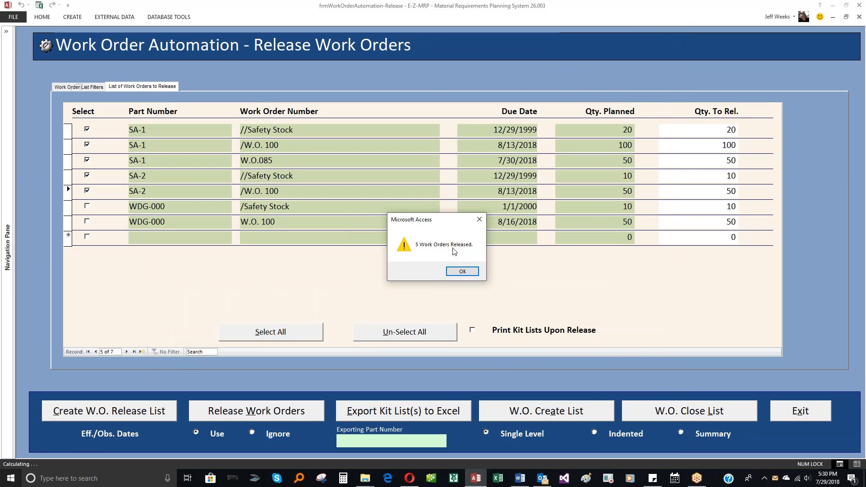
click(462, 272)
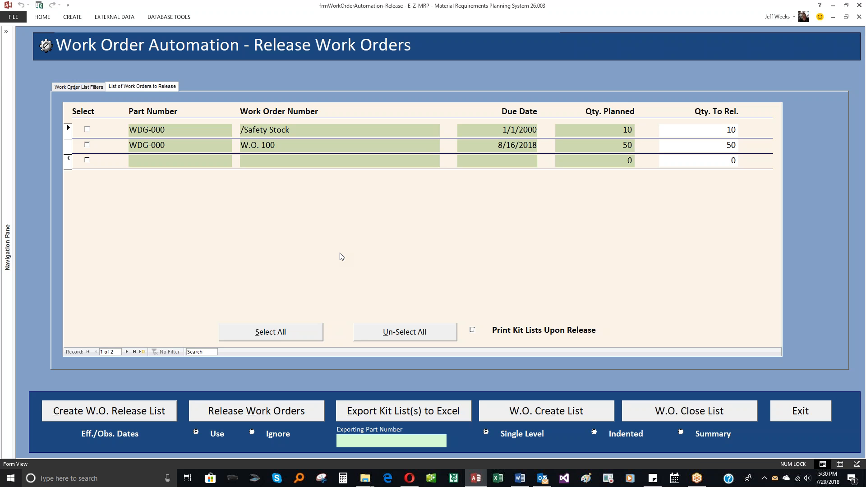
Exit work order automation and recalculate the material plan after the release, then return to the Material Planning menu.
click(789, 410)
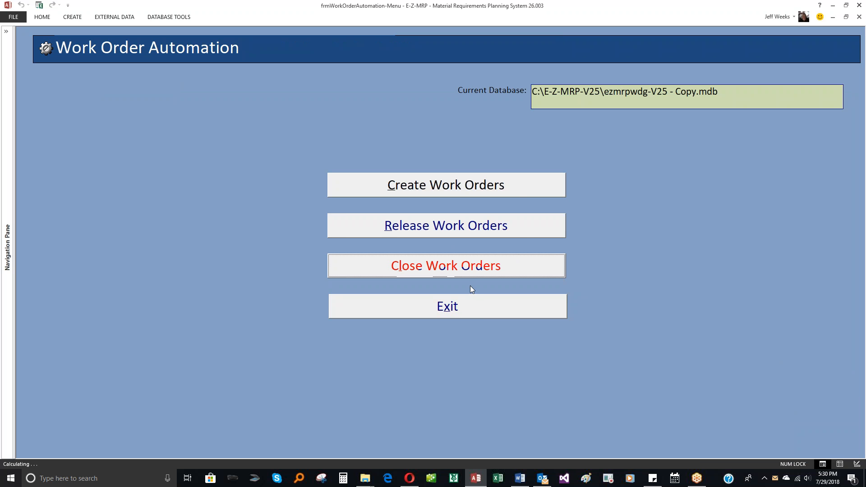
click(482, 308)
key(Return)
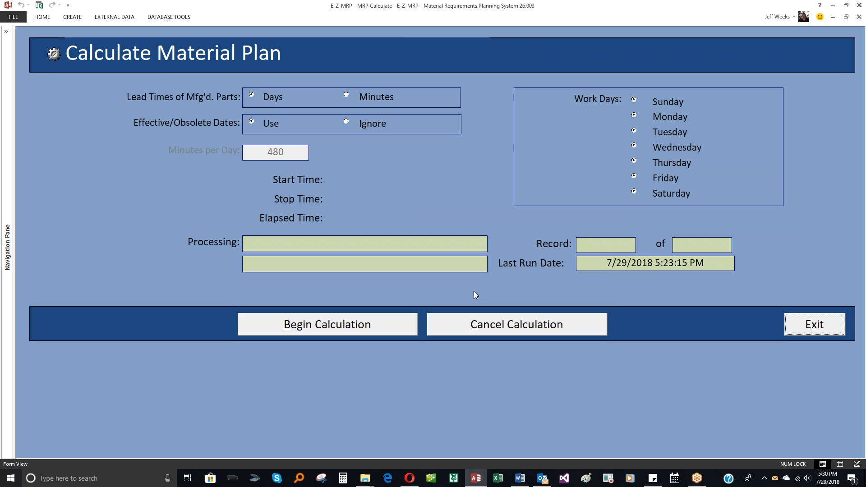
click(361, 322)
click(415, 267)
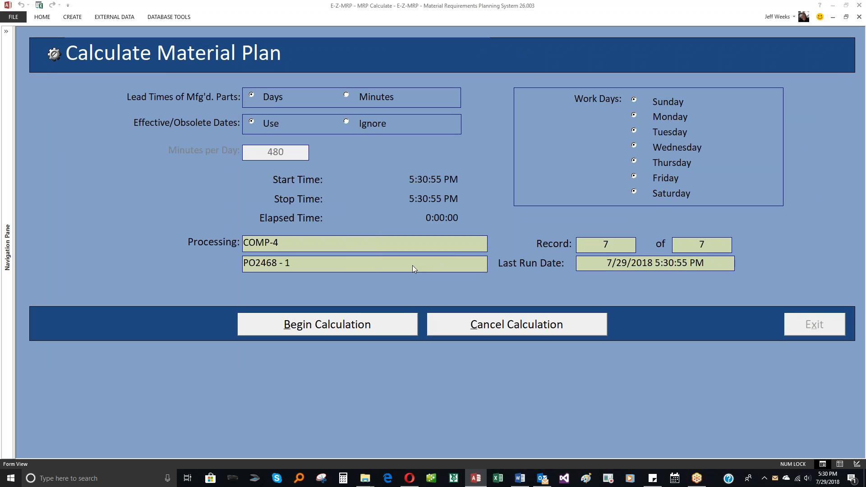
click(473, 270)
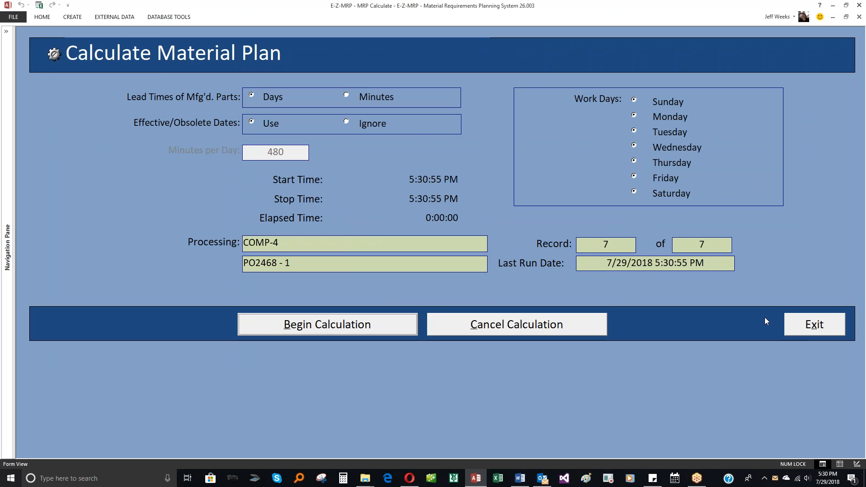
click(814, 325)
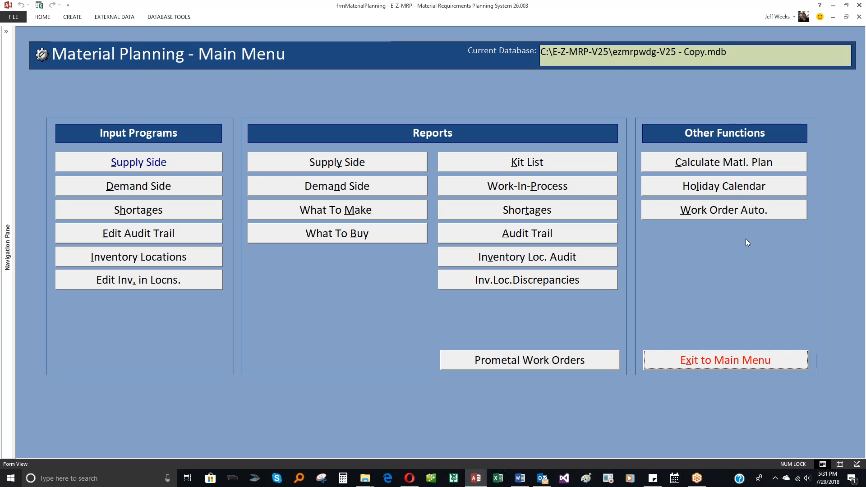
key(shift+Tab)
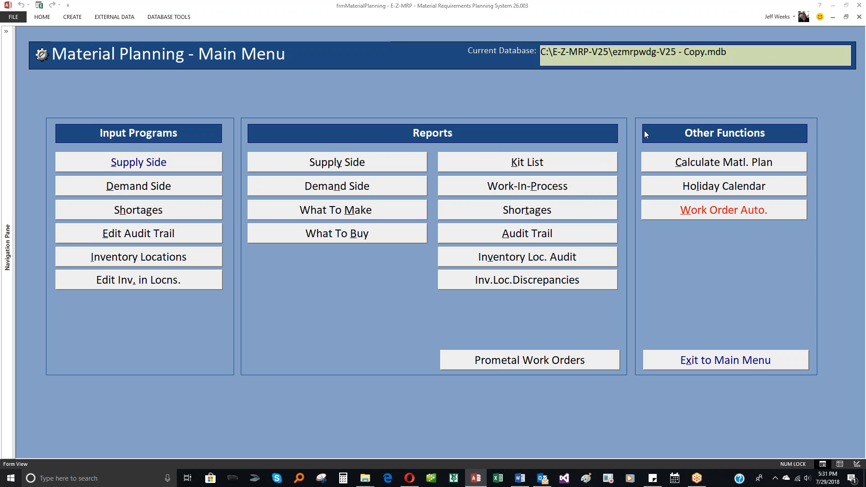
key(Tab)
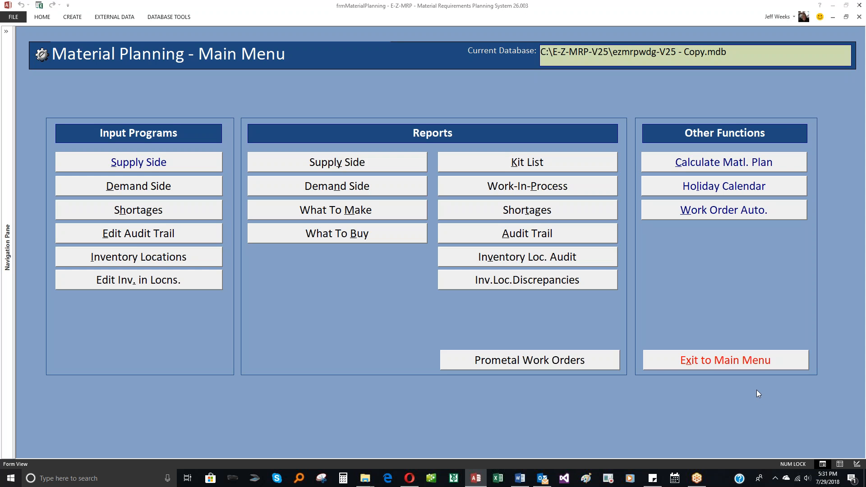